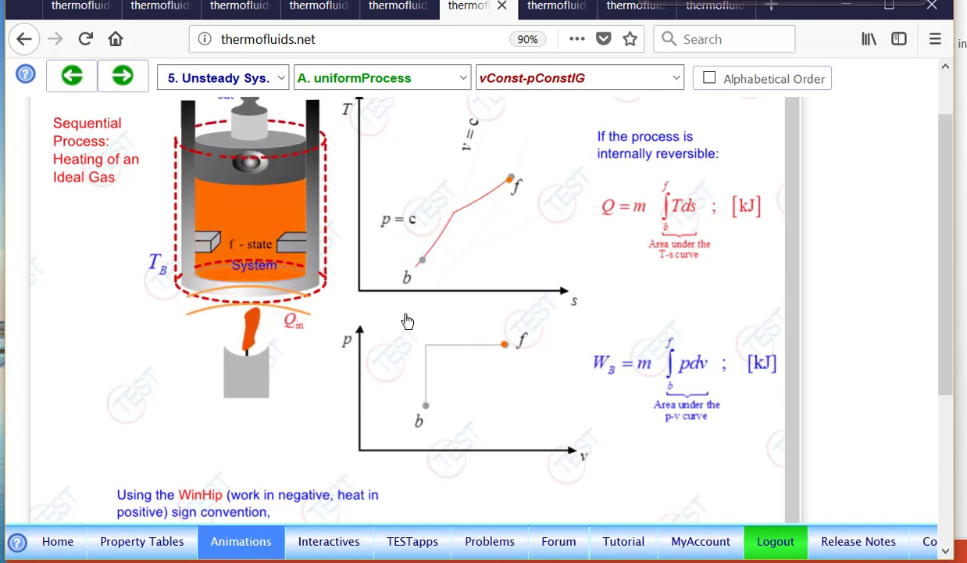
- View the constant-volume mixing animation and the animation of two solid blocks in thermal contact
{"action": "key", "text": "ctrl+Tab"}
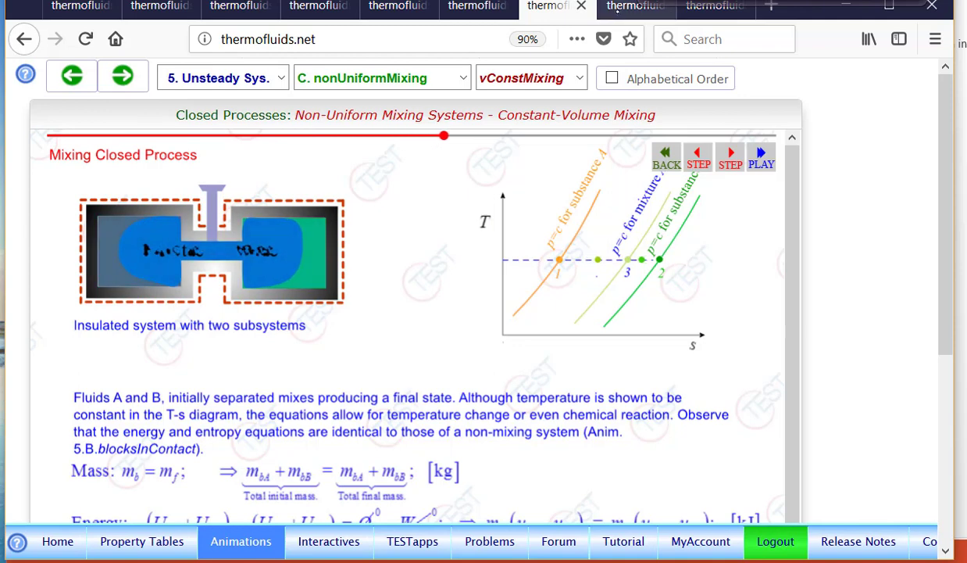
{"action": "left_click", "coordinate": [625, 7]}
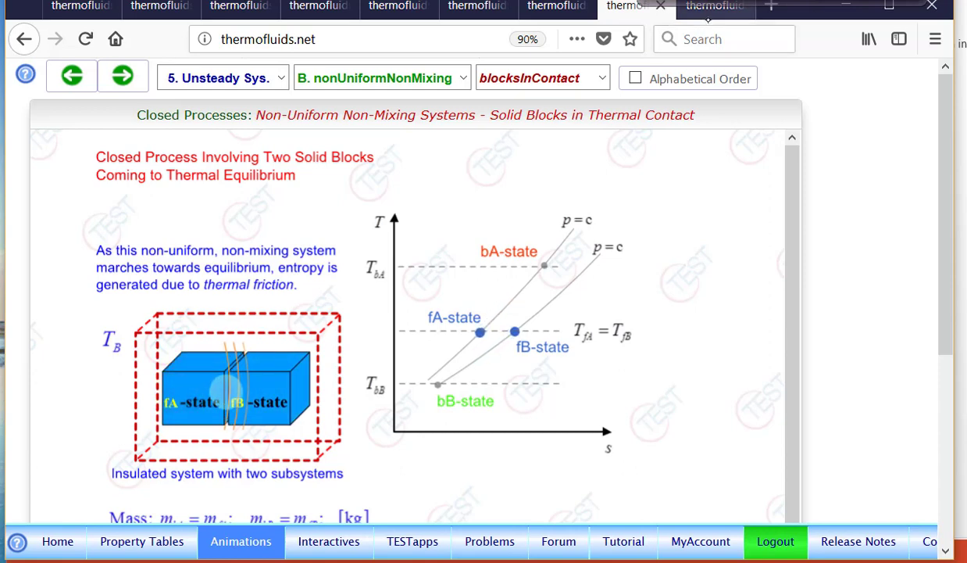
- Open the PG (Perfect Gas) model TESTapp for a generic simple closed process
{"action": "left_click", "coordinate": [709, 14]}
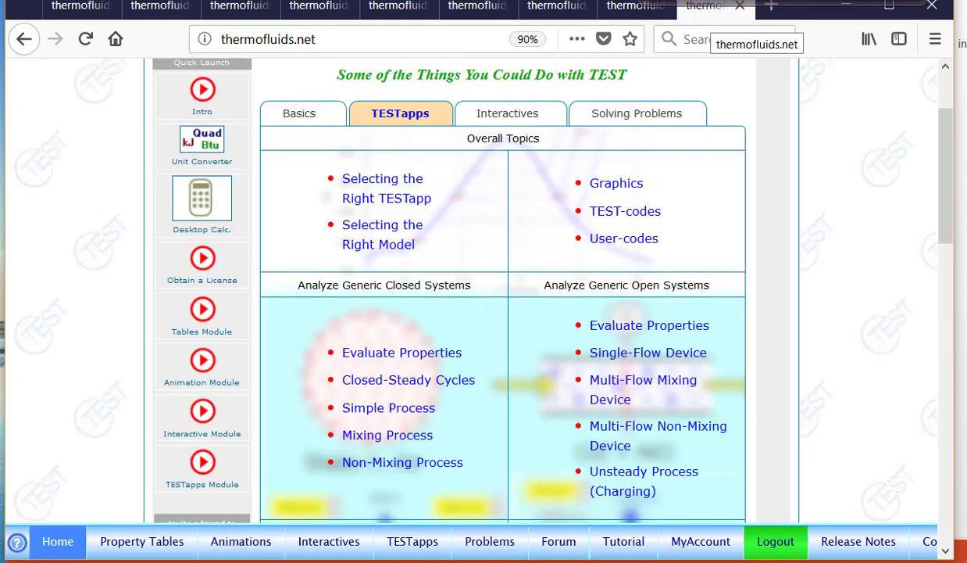
{"action": "left_click", "coordinate": [412, 545]}
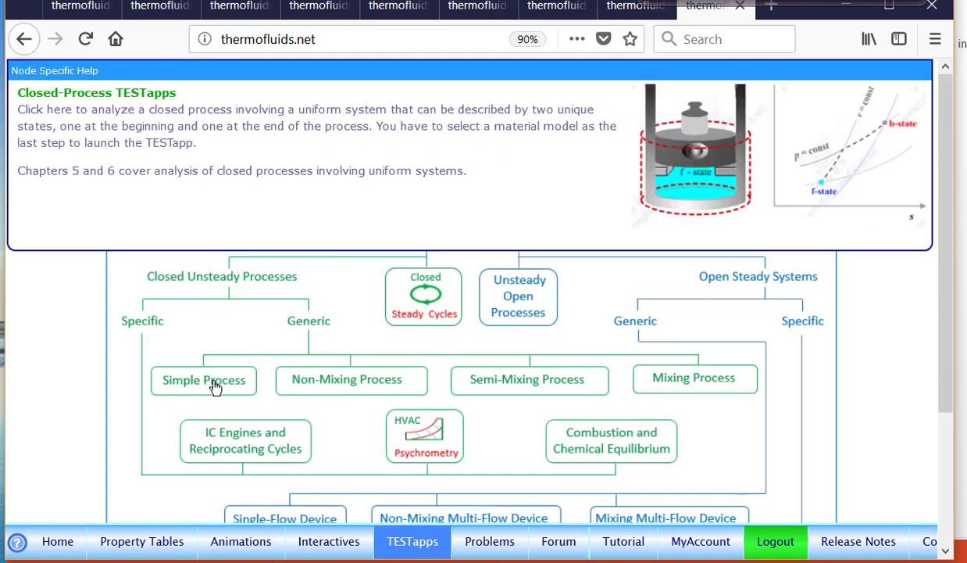
{"action": "left_click", "coordinate": [213, 380]}
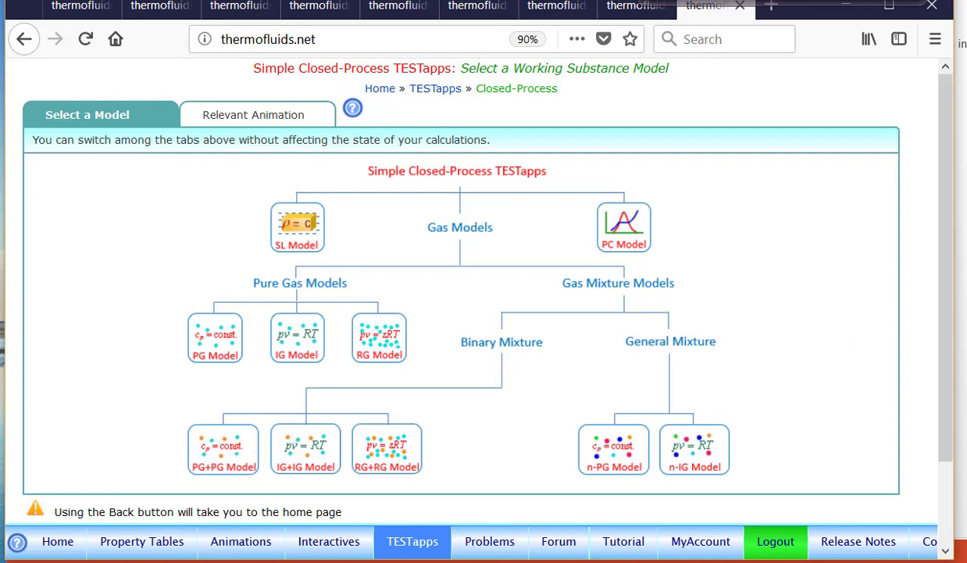
{"action": "left_click", "coordinate": [209, 333]}
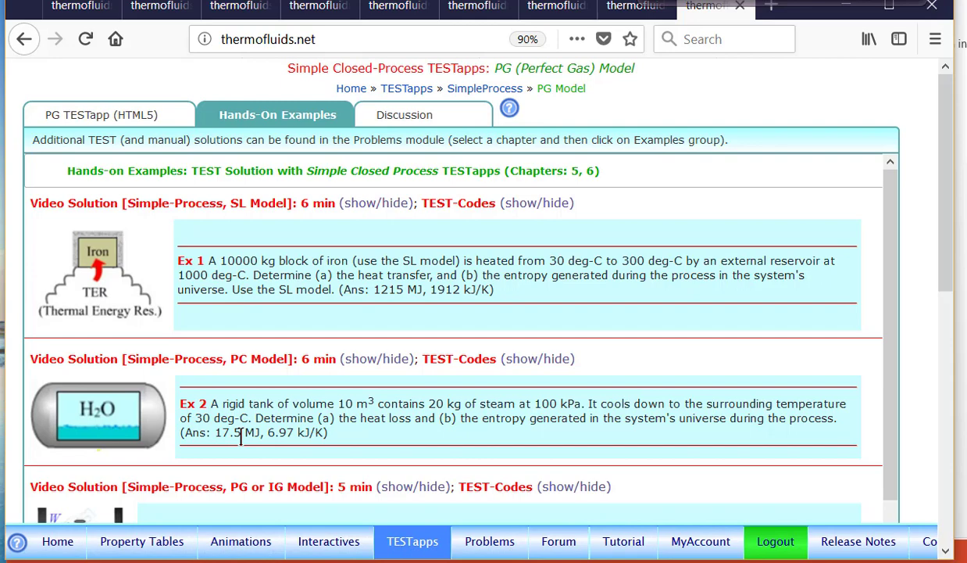
{"action": "left_click", "coordinate": [108, 115]}
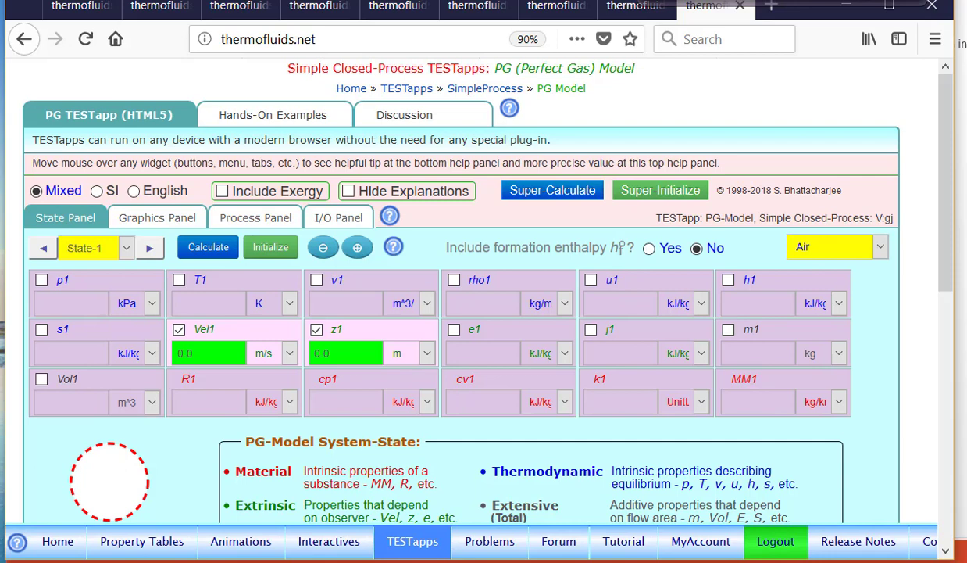
- Calculate State-1 of air with pressure 100 kPa, temperature 300 K and total volume 1 m^3
{"action": "left_click", "coordinate": [98, 290]}
{"action": "type", "text": "0"}
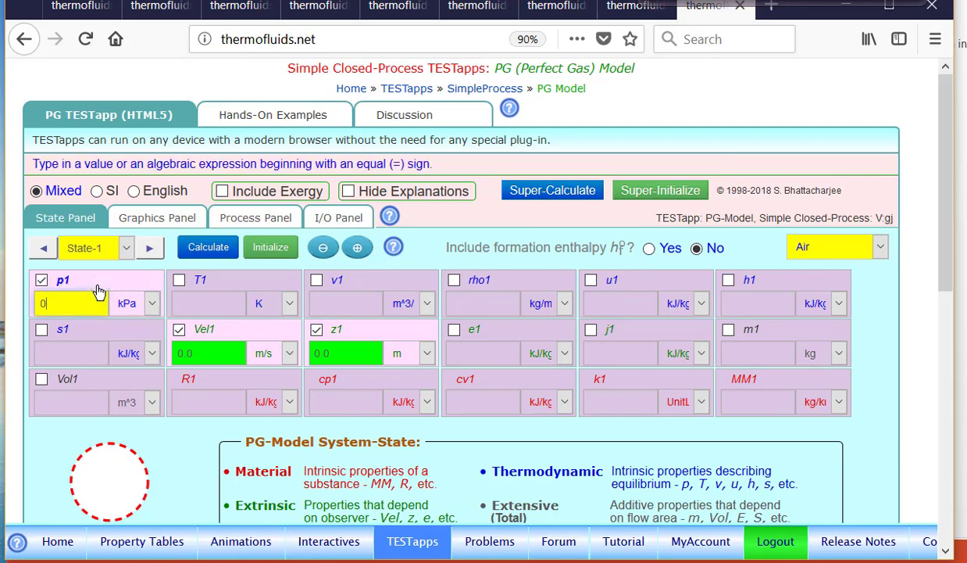
{"action": "type", "text": "100"}
{"action": "left_click", "coordinate": [227, 283]}
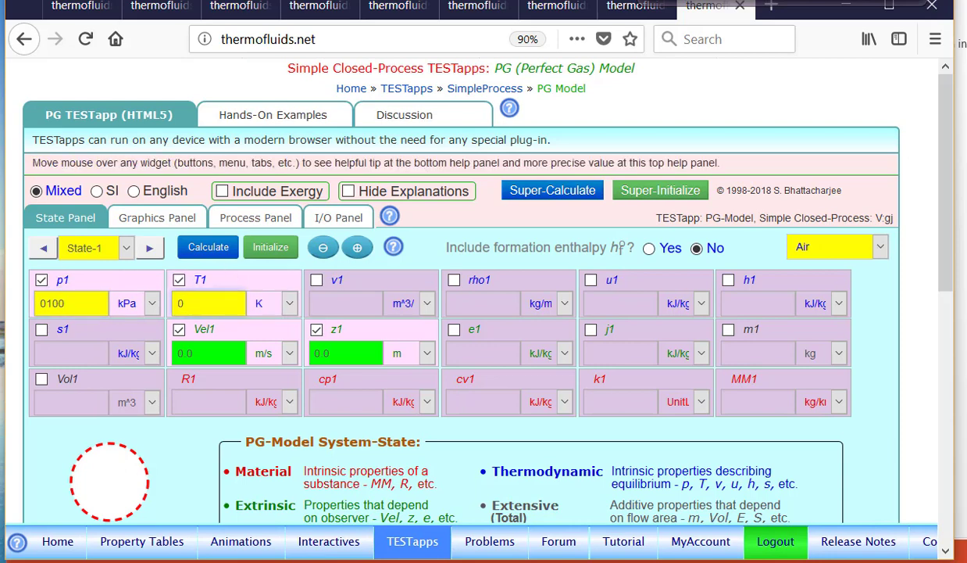
{"action": "type", "text": "300"}
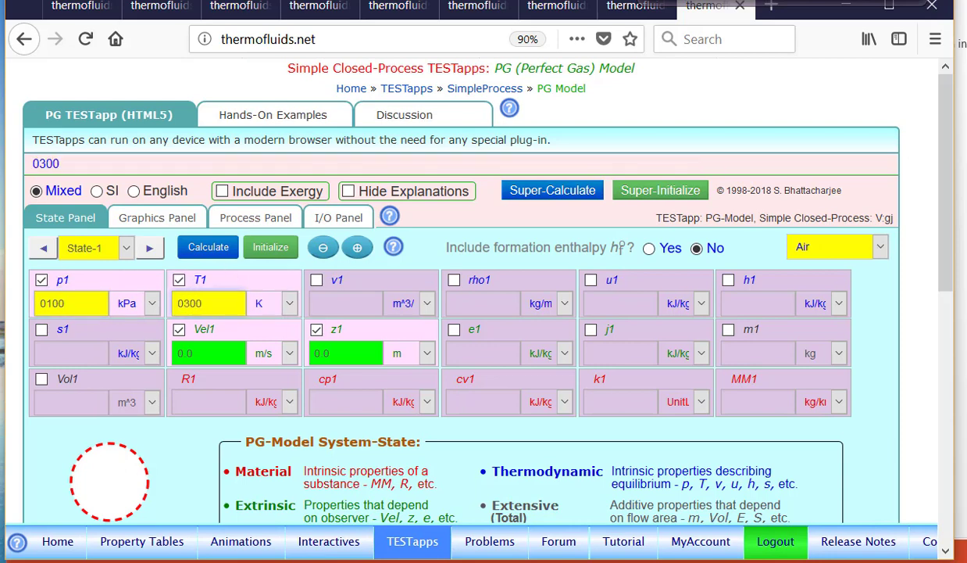
{"action": "left_click", "coordinate": [86, 383]}
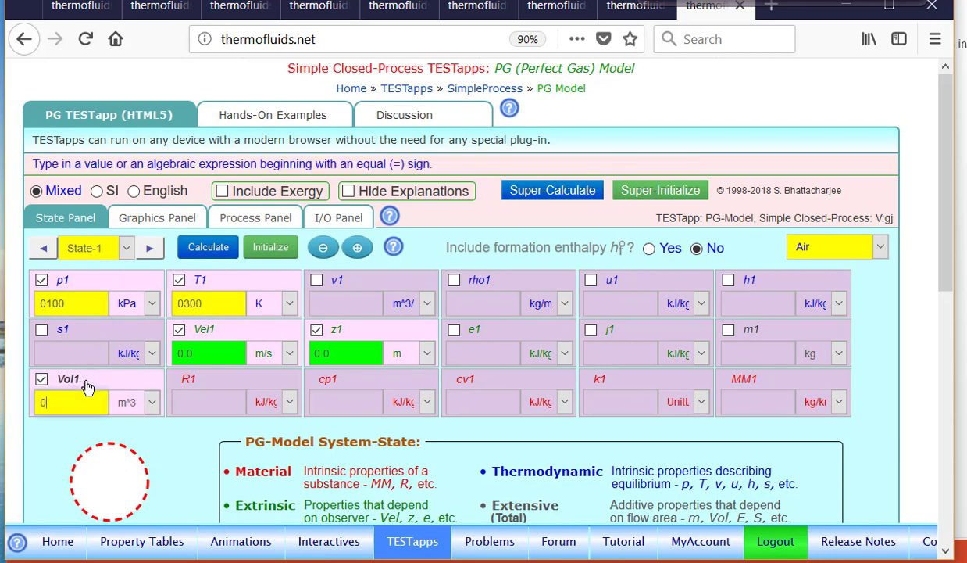
{"action": "type", "text": "1"}
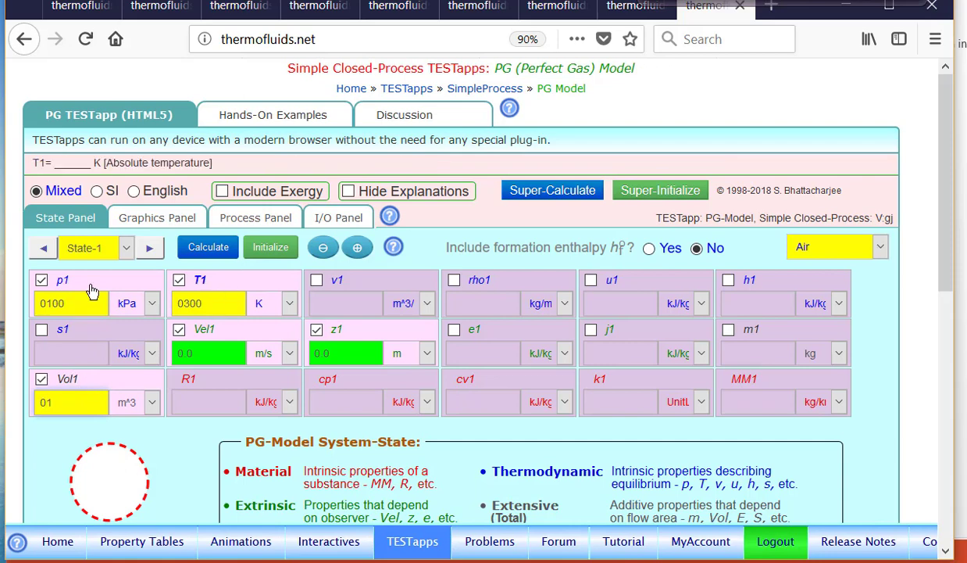
{"action": "left_click", "coordinate": [206, 248]}
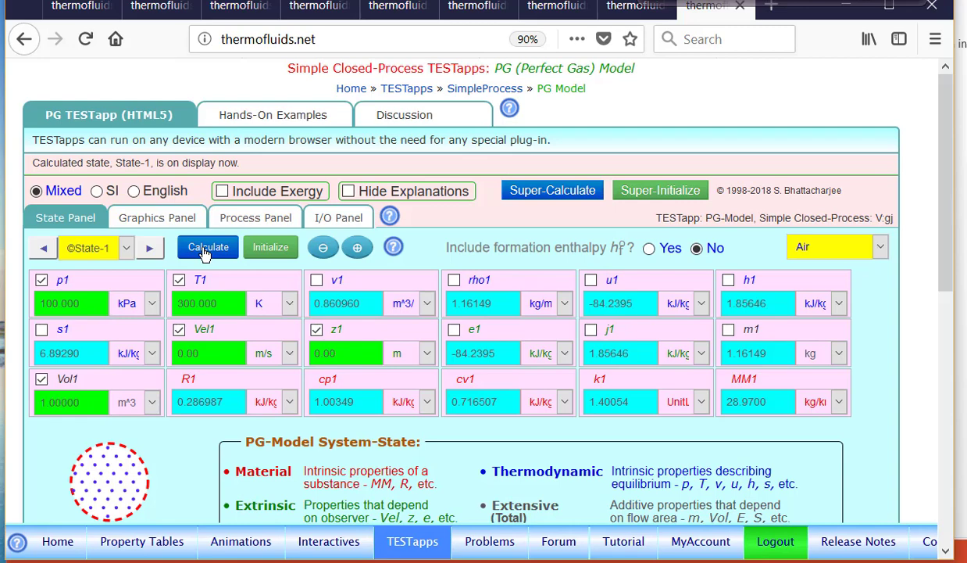
- Calculate State-2 of air with pressure 100 kPa, total volume 3 m^3 and mass set by the expression =m1
{"action": "scroll", "coordinate": [472, 281], "scroll_direction": "down", "scroll_amount": 2}
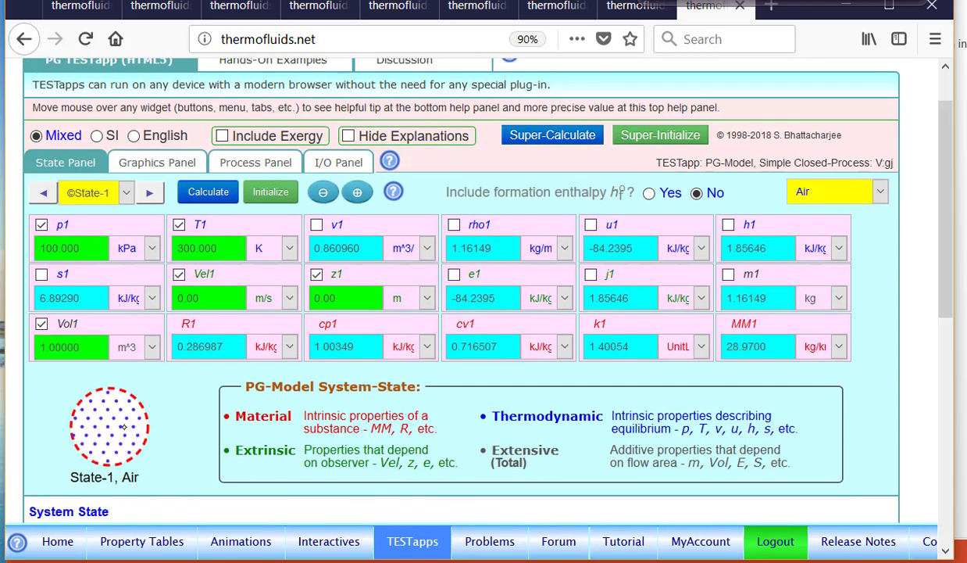
{"action": "left_click", "coordinate": [152, 191]}
{"action": "left_click", "coordinate": [79, 224]}
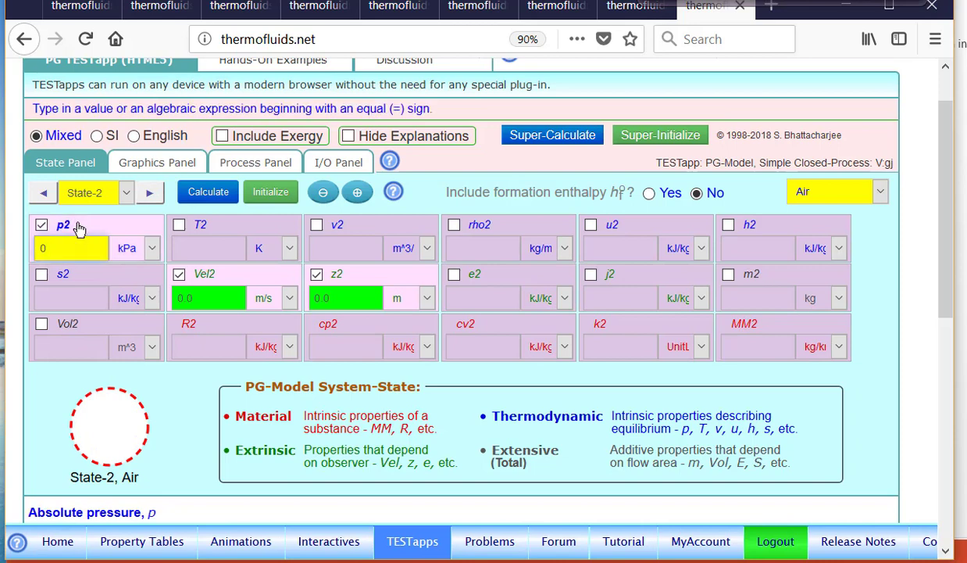
{"action": "type", "text": "100"}
{"action": "left_click", "coordinate": [80, 324]}
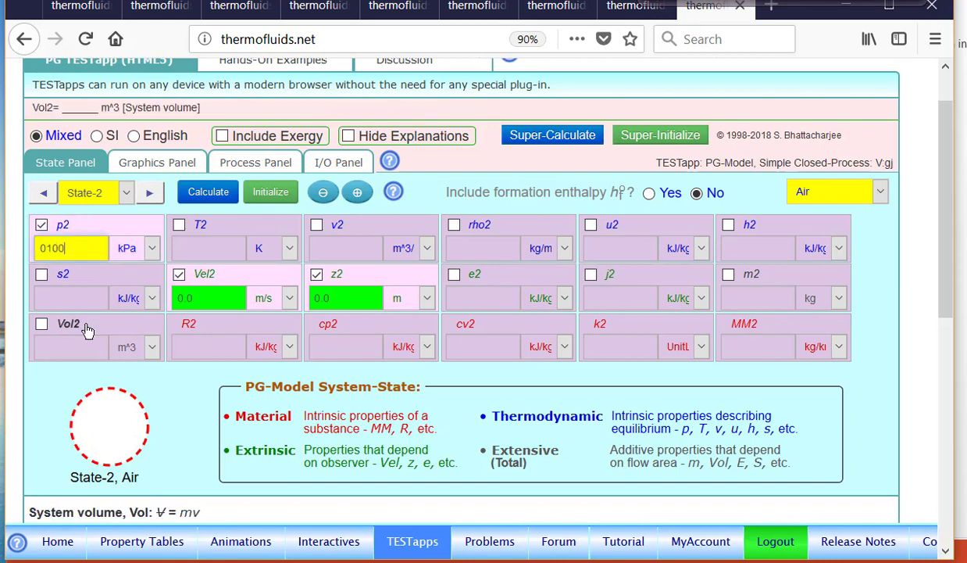
{"action": "type", "text": "3"}
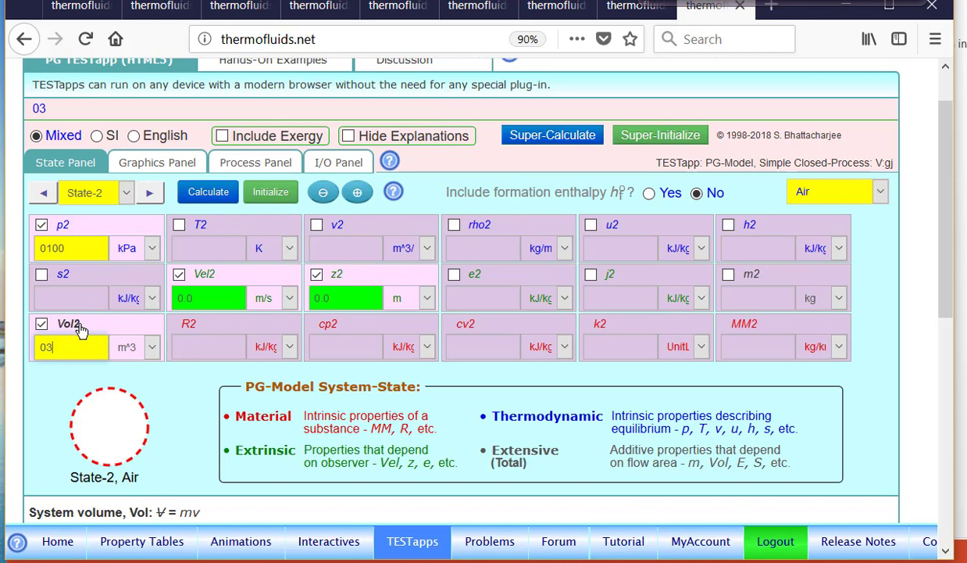
{"action": "left_click", "coordinate": [773, 280]}
{"action": "type", "text": "=m1"}
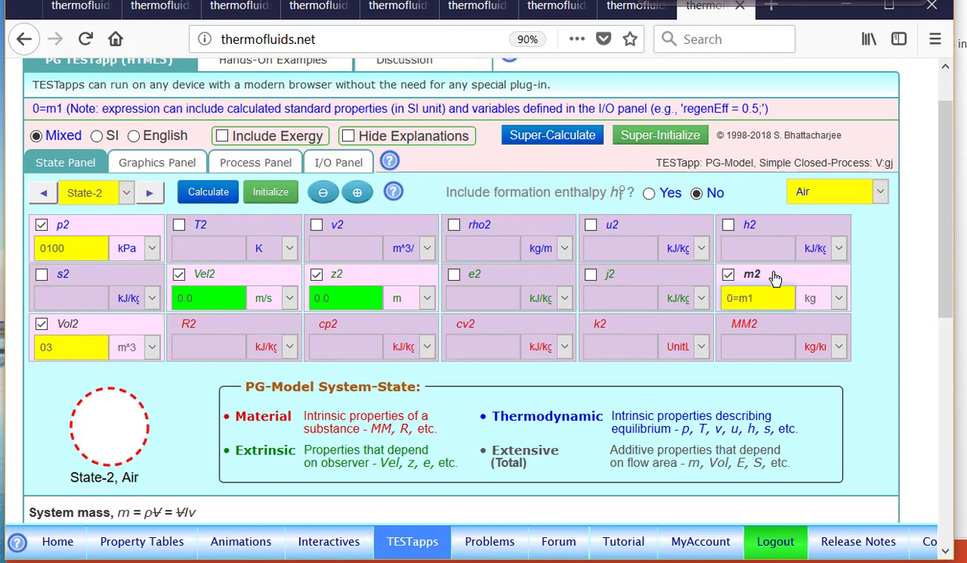
{"action": "key", "text": "Return"}
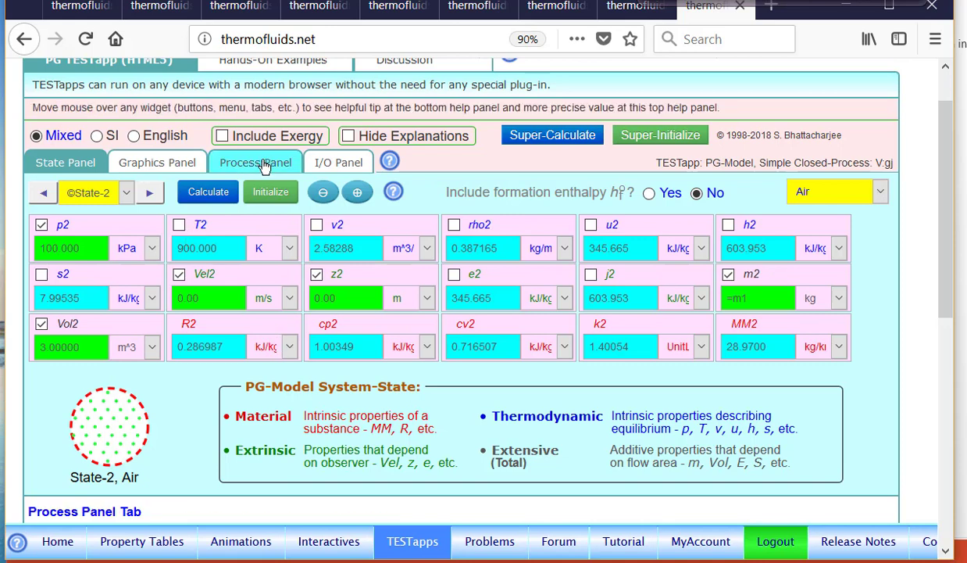
- Plot the calculated states on the T-s diagram and draw the constant-pressure line through State-1
{"action": "left_click", "coordinate": [154, 167]}
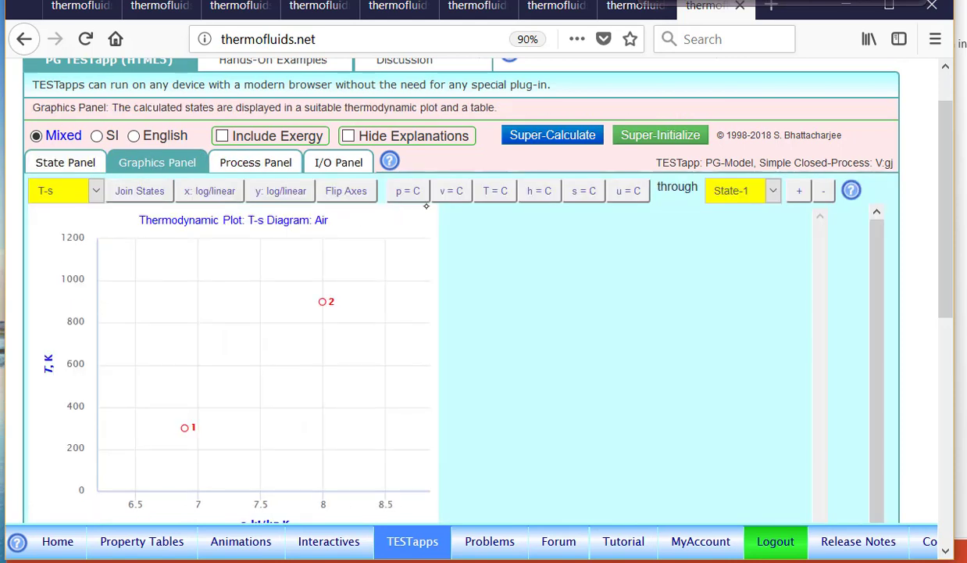
{"action": "left_click", "coordinate": [408, 191]}
{"action": "mouse_move", "coordinate": [354, 246]}
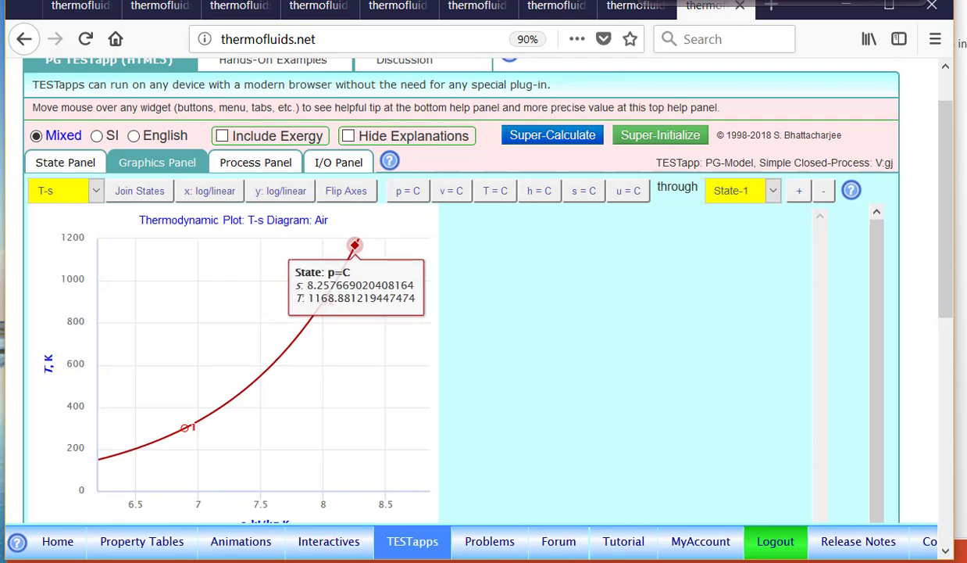
- Calculate Process-1 with State-1 as the beginning state and State-2 as the final state
{"action": "left_click", "coordinate": [258, 164]}
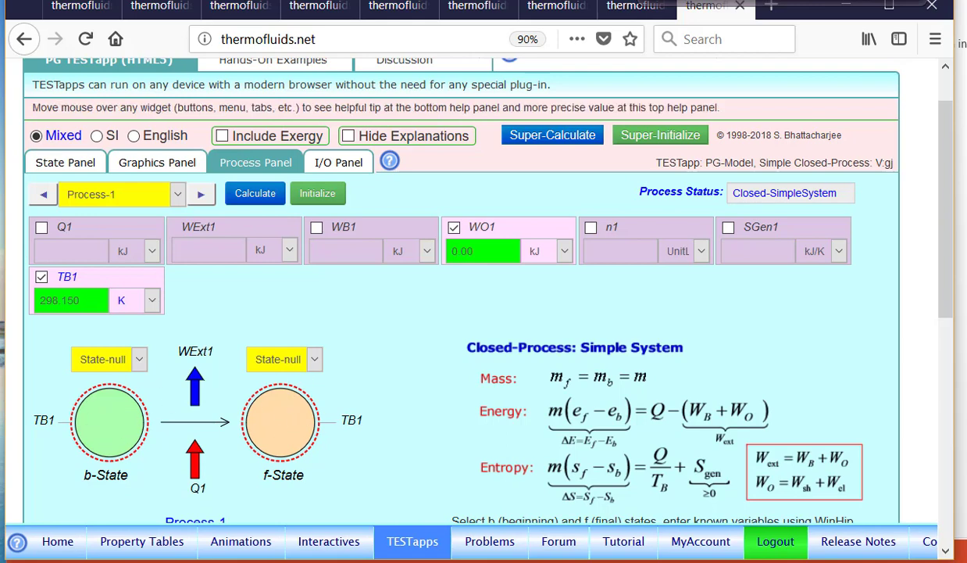
{"action": "left_click", "coordinate": [139, 356]}
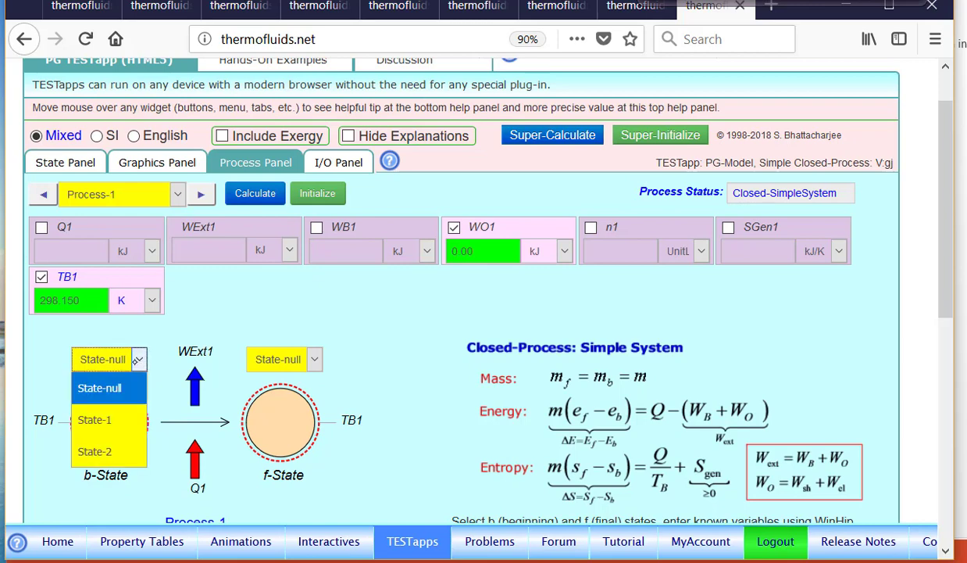
{"action": "left_click", "coordinate": [110, 416]}
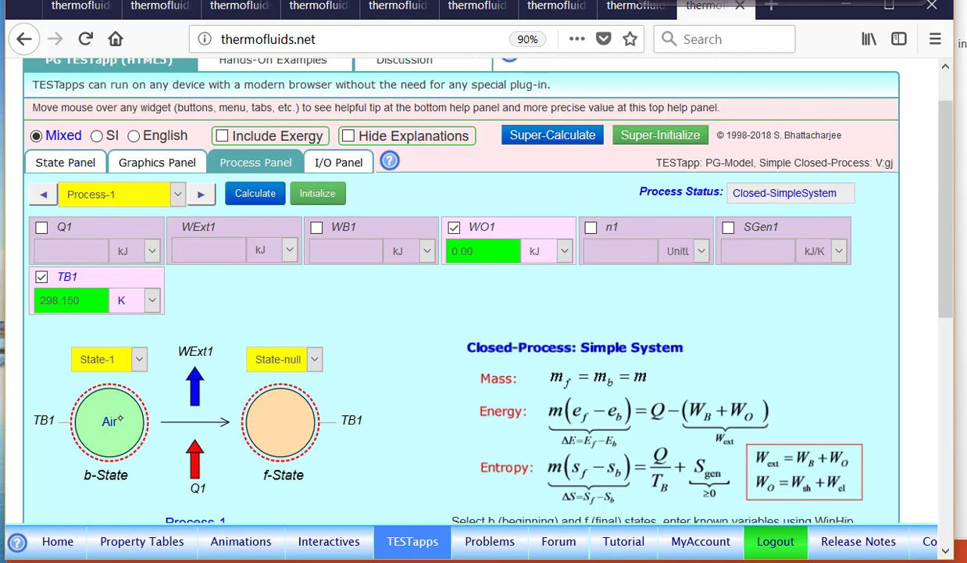
{"action": "left_click", "coordinate": [291, 353]}
{"action": "left_click", "coordinate": [281, 441]}
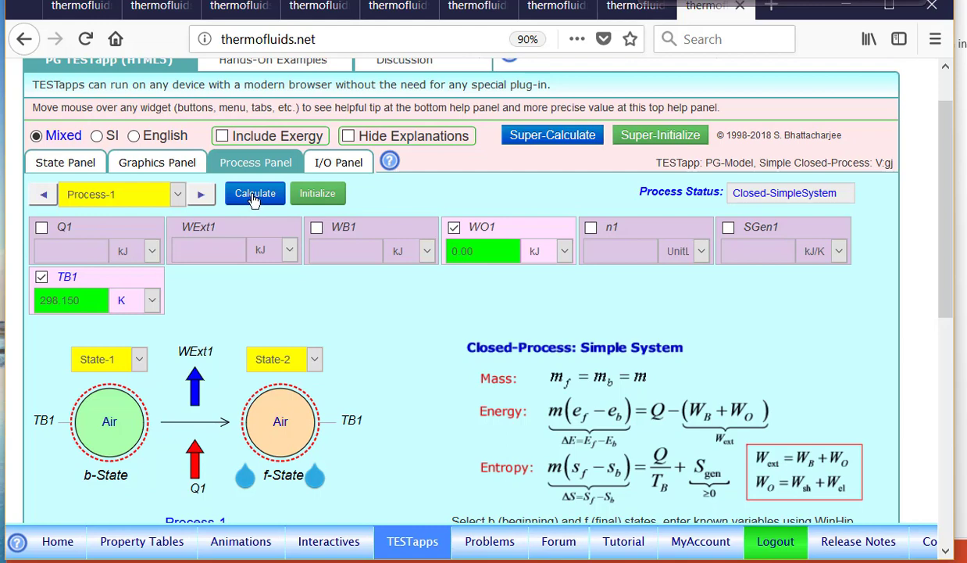
{"action": "left_click", "coordinate": [255, 197]}
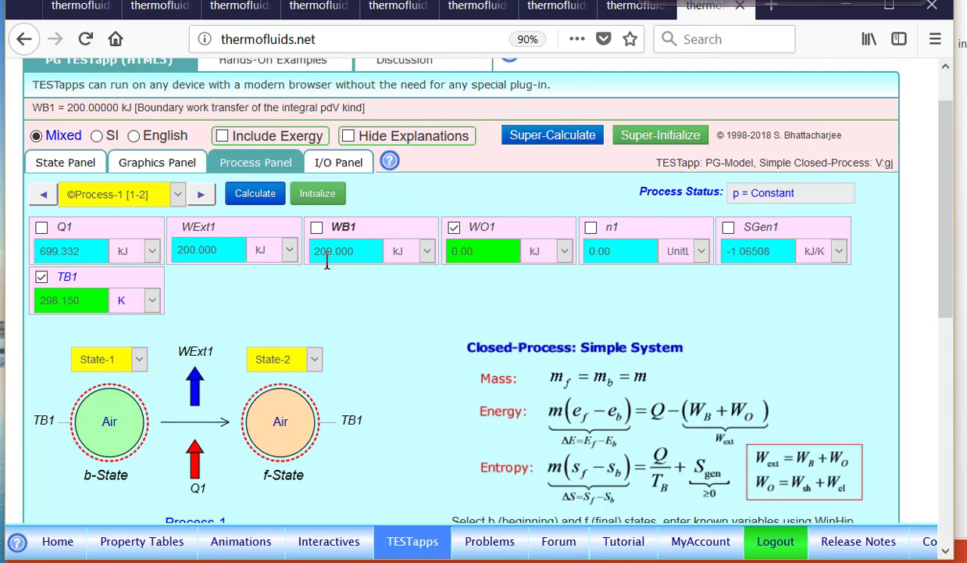
- Run Super-Calculate to generate the TEST-codes and detailed output of the whole analysis
{"action": "left_click", "coordinate": [555, 139]}
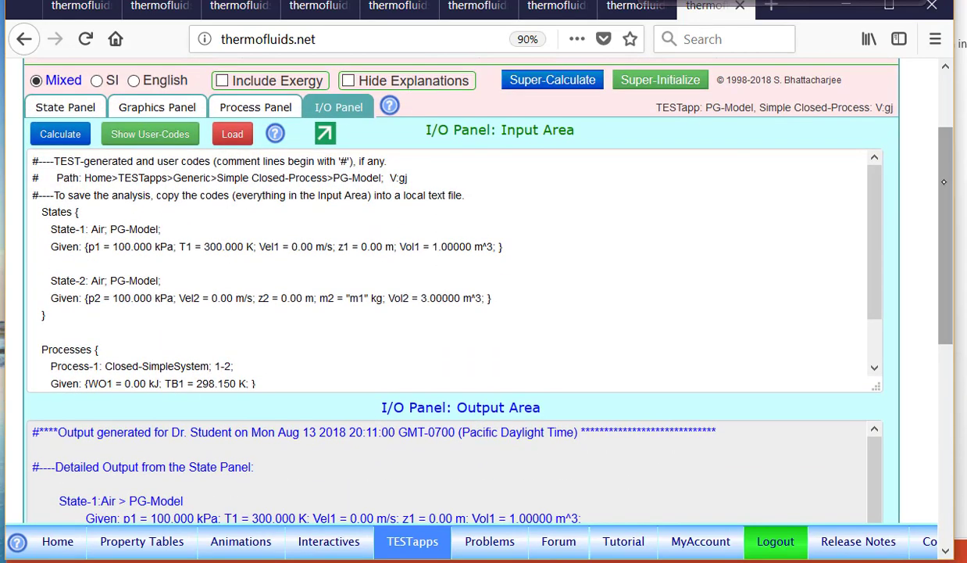
{"action": "left_click_drag", "start_coordinate": [945, 189], "coordinate": [946, 114]}
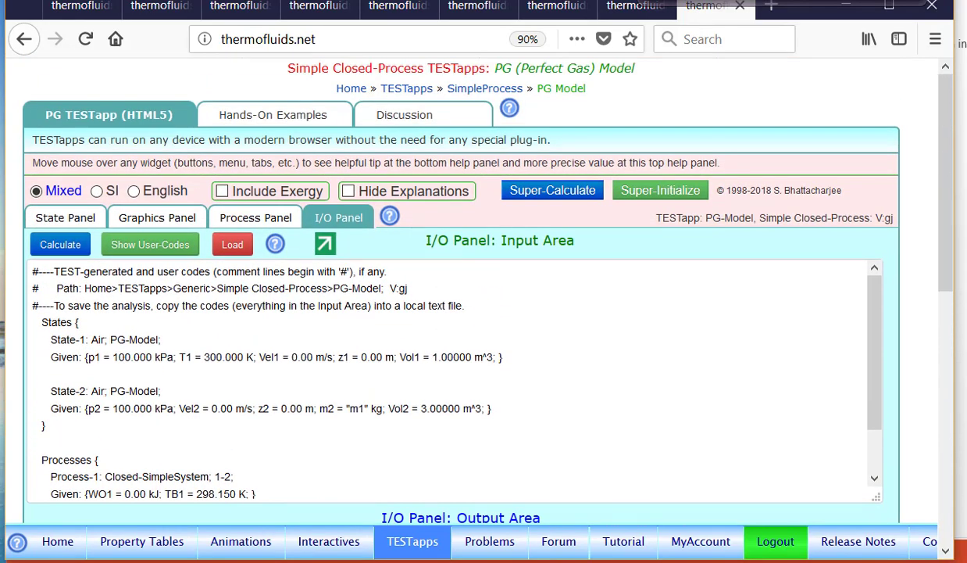
- Open the PG model TESTapp for a non-mixing closed process from the TESTapps map
{"action": "left_click", "coordinate": [404, 549]}
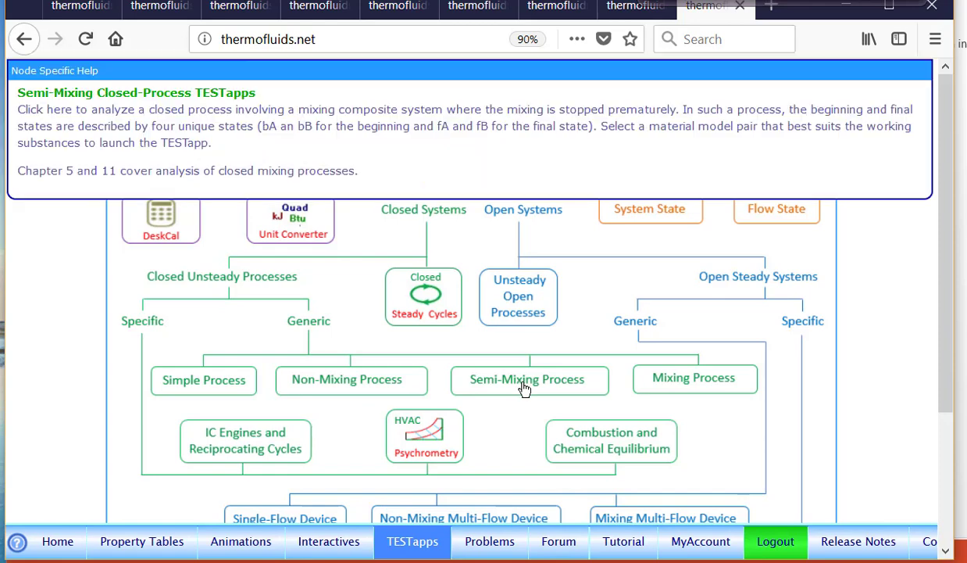
{"action": "mouse_move", "coordinate": [647, 391]}
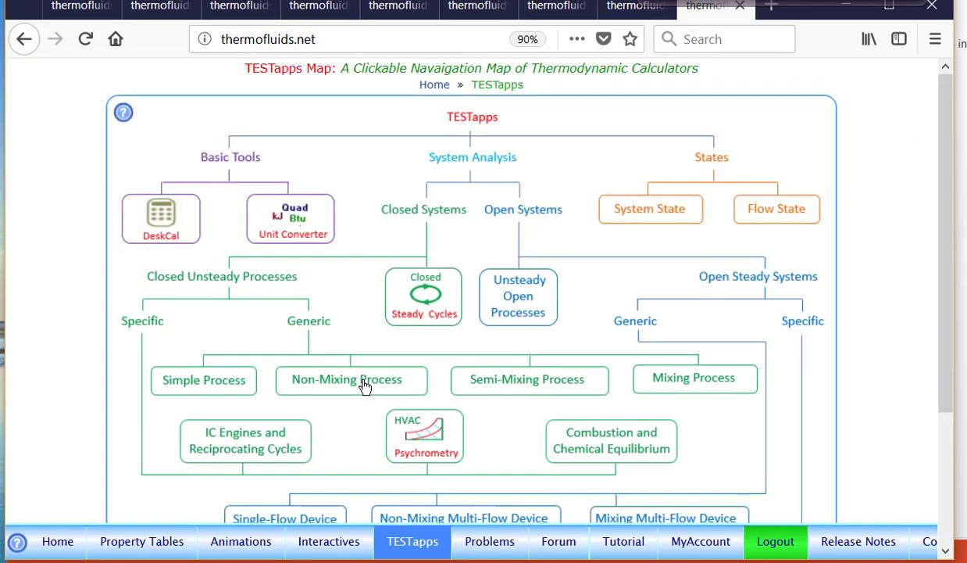
{"action": "left_click", "coordinate": [363, 379]}
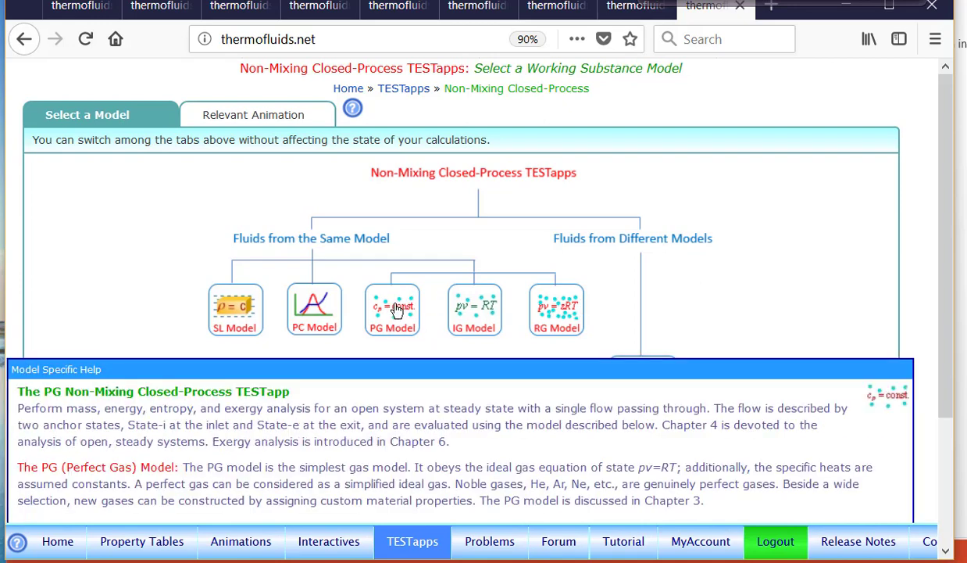
{"action": "left_click", "coordinate": [396, 310]}
{"action": "left_click", "coordinate": [89, 119]}
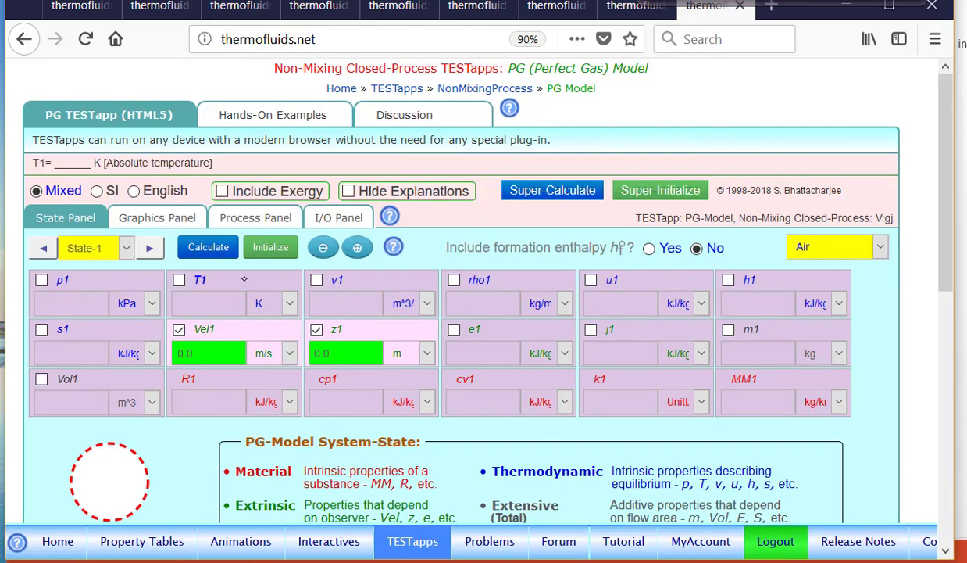
- Examine the non-mixing process setup, including its beginning and final states and its mass, energy and entropy equations
{"action": "left_click", "coordinate": [257, 221]}
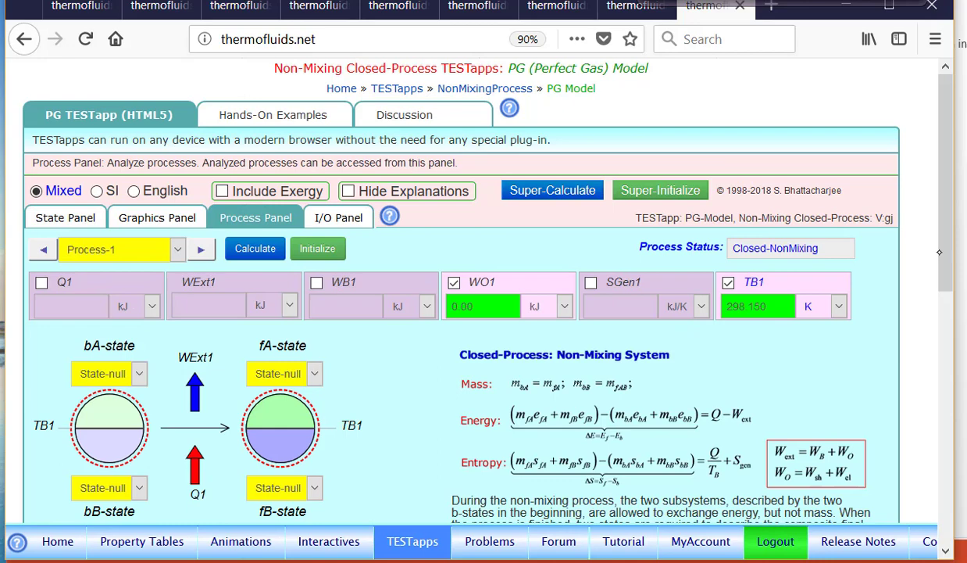
{"action": "scroll", "coordinate": [943, 300], "scroll_direction": "down", "scroll_amount": 3}
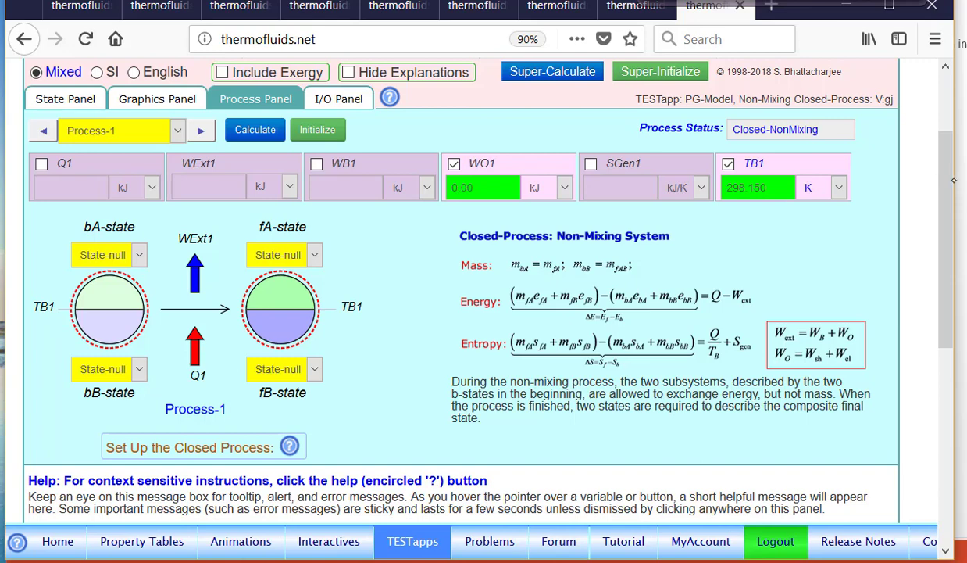
{"action": "scroll", "coordinate": [920, 161], "scroll_direction": "up", "scroll_amount": 3}
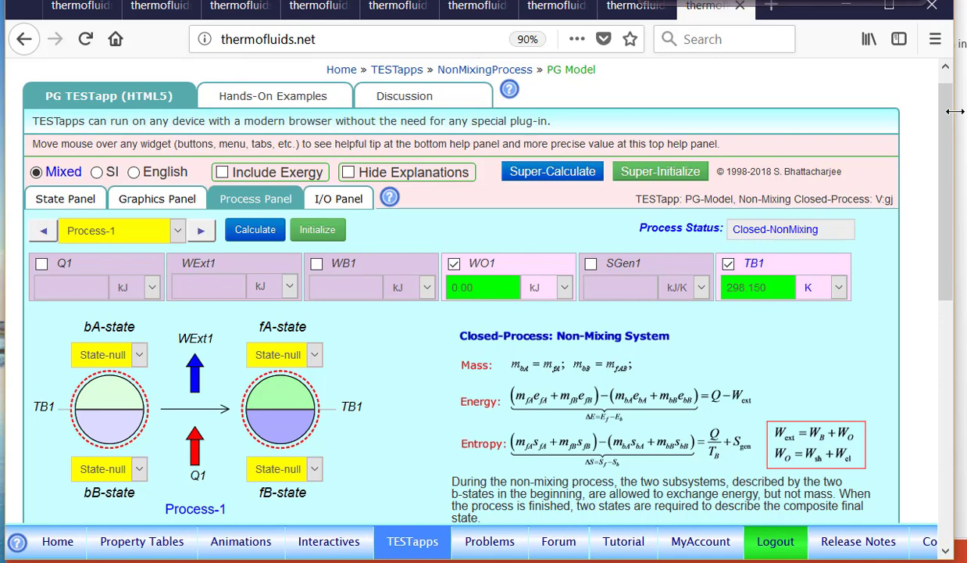
- Open the Chapter-5 Unsteady Systems problems in the Problems module and browse sections 5-2 Mixing Process and 5-3 Non-Mixing Process
{"action": "left_click", "coordinate": [75, 6]}
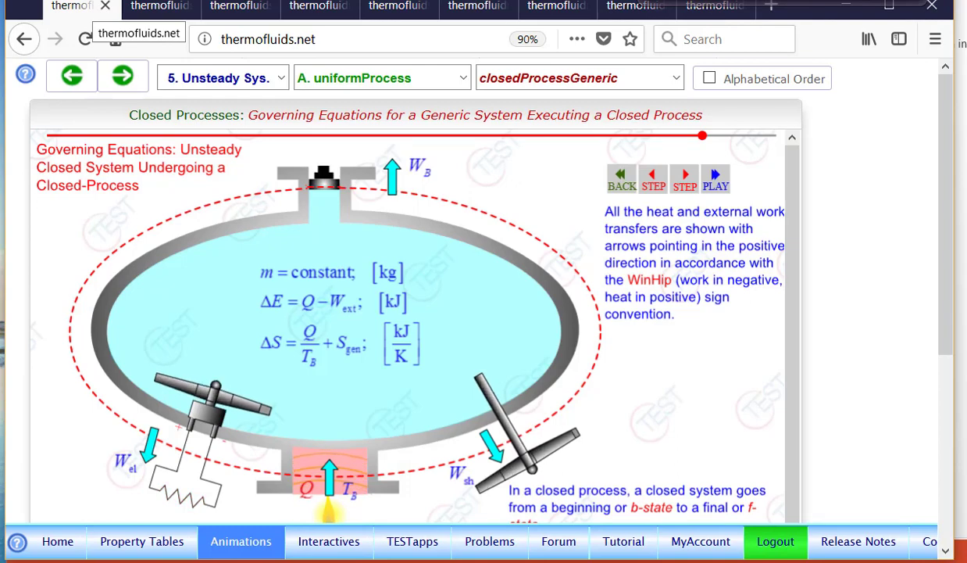
{"action": "left_click", "coordinate": [494, 543]}
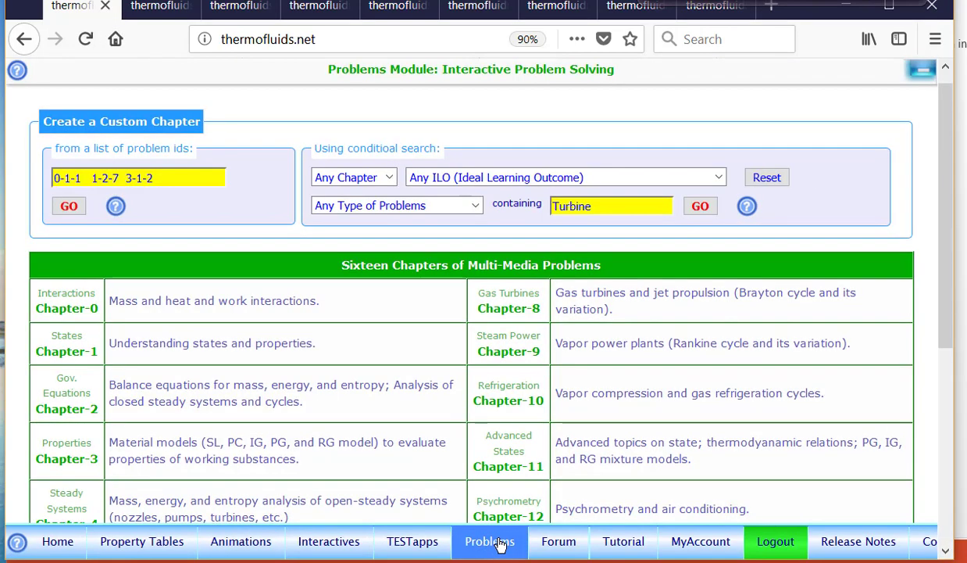
{"action": "scroll", "coordinate": [382, 217], "scroll_direction": "down", "scroll_amount": 3}
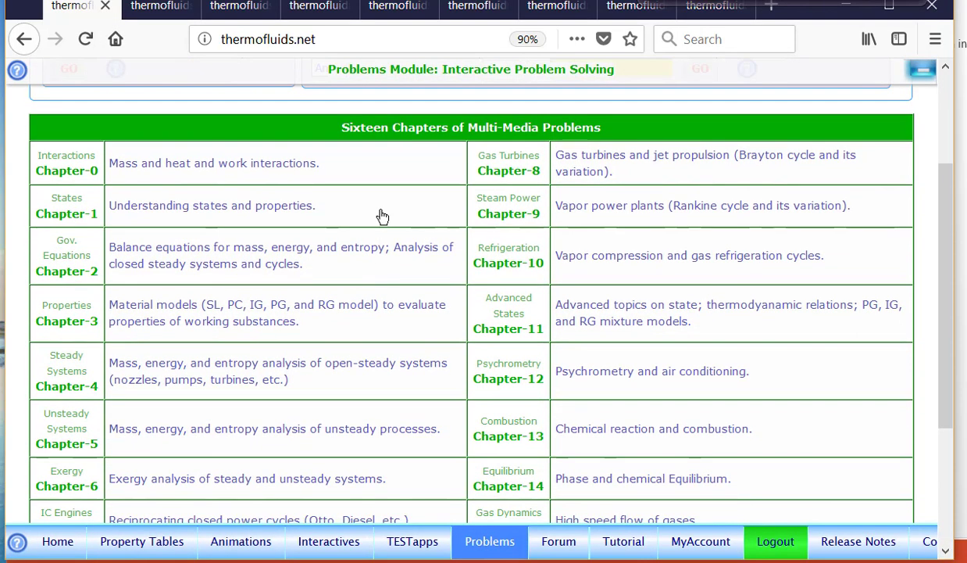
{"action": "left_click", "coordinate": [69, 435]}
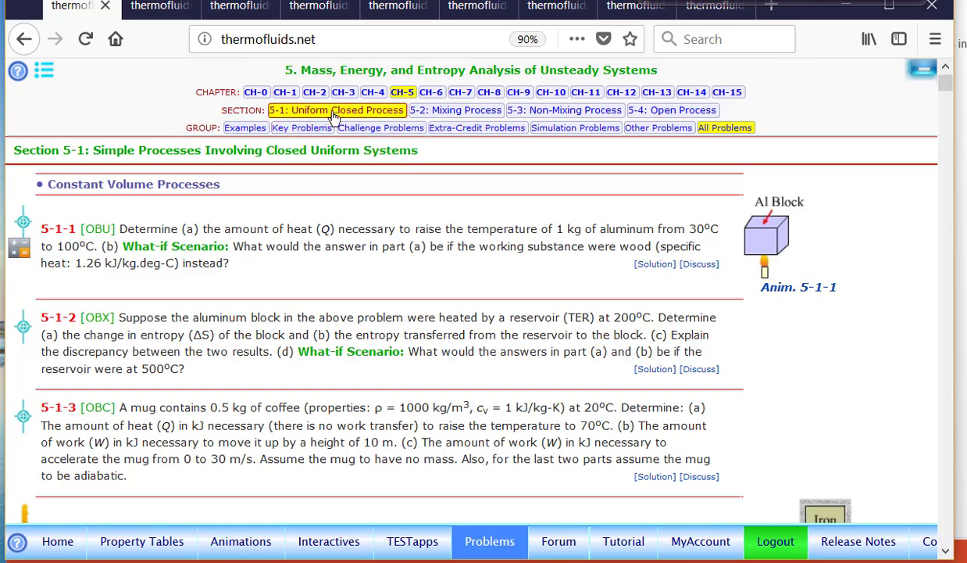
{"action": "left_click", "coordinate": [458, 112]}
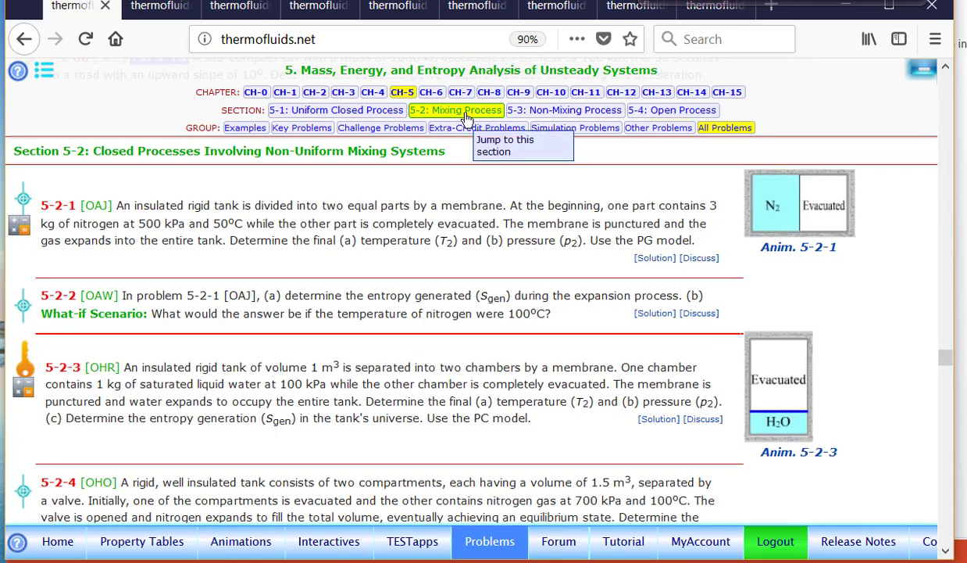
{"action": "left_click", "coordinate": [564, 111]}
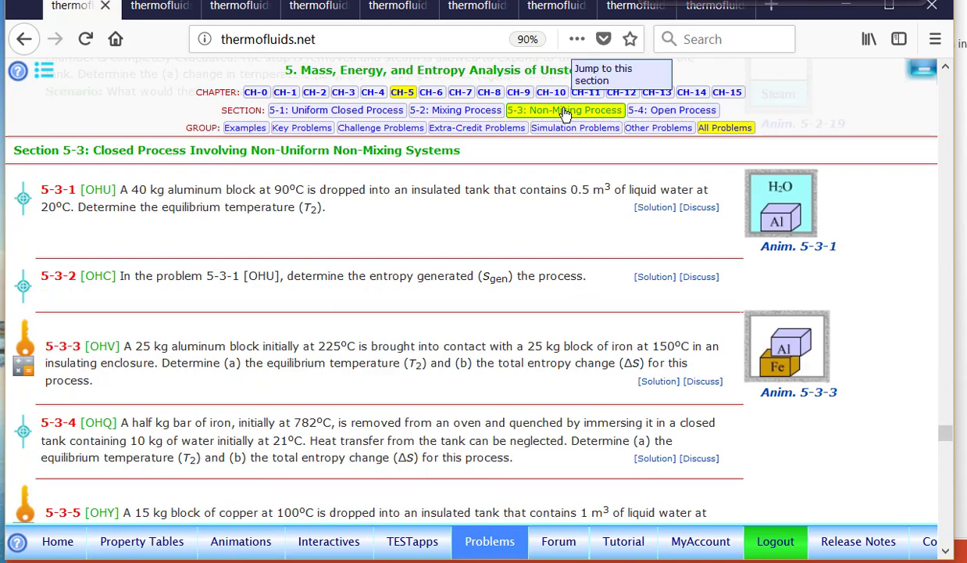